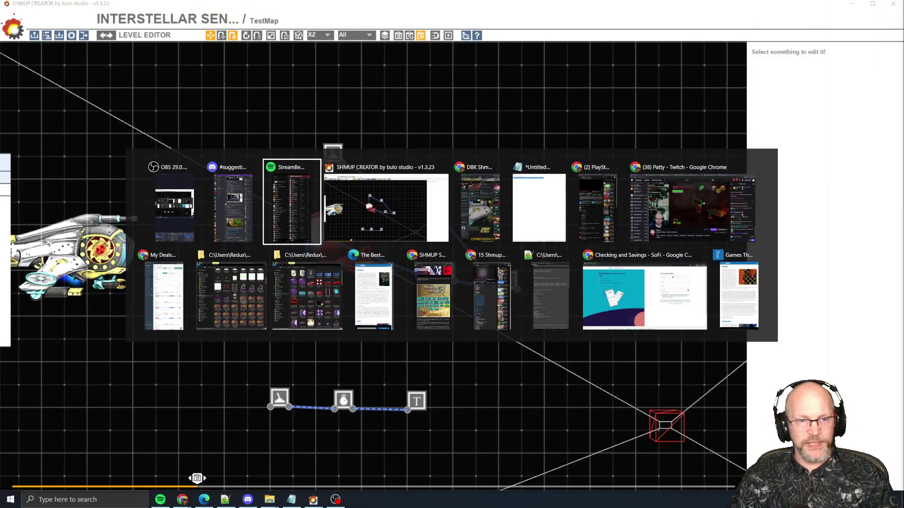
# - Switch to Discord and look through the suggestions channel for the discussion about timed item drops when an enemy is killed
pyautogui.scroll(-3, 464, 243)
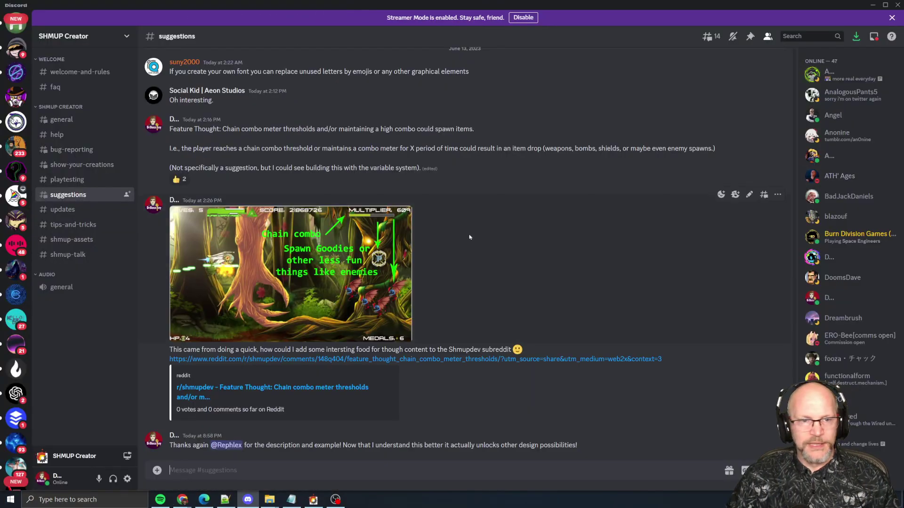
pyautogui.scroll(15, 464, 243)
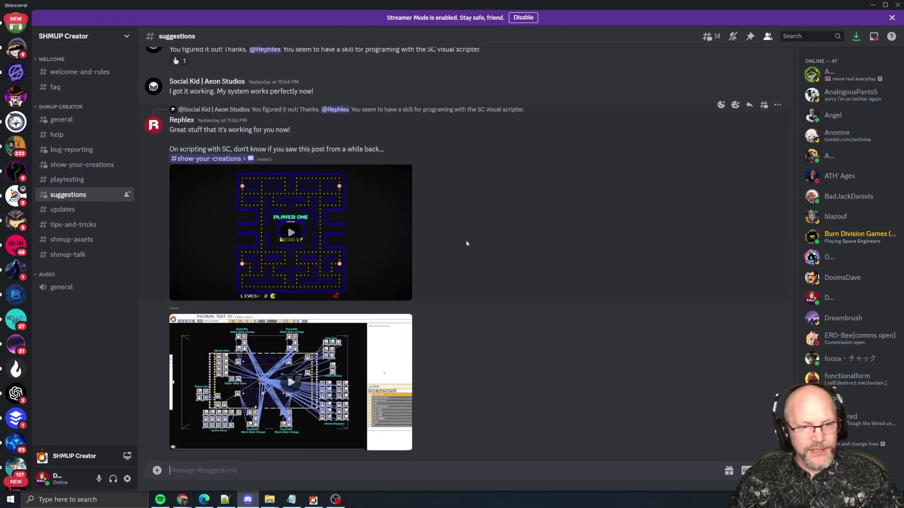
pyautogui.scroll(15, 467, 243)
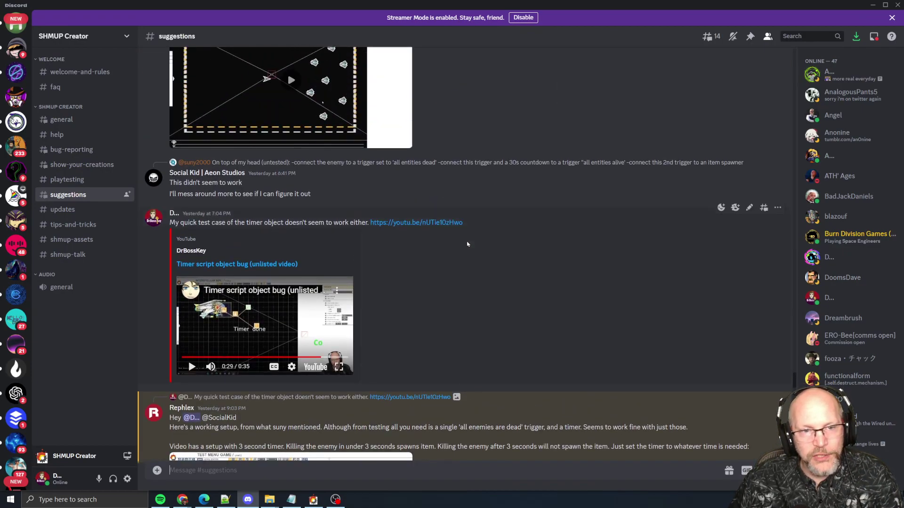
pyautogui.scroll(3, 469, 248)
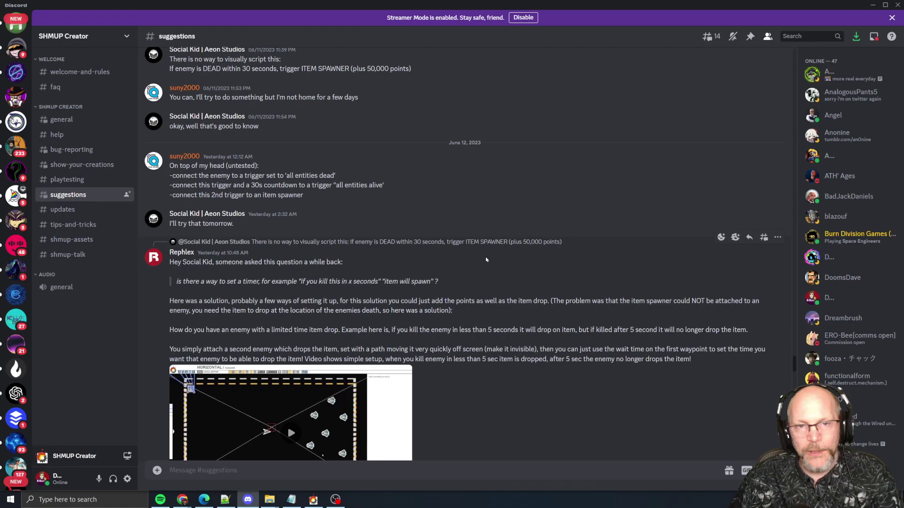
pyautogui.scroll(-2, 495, 259)
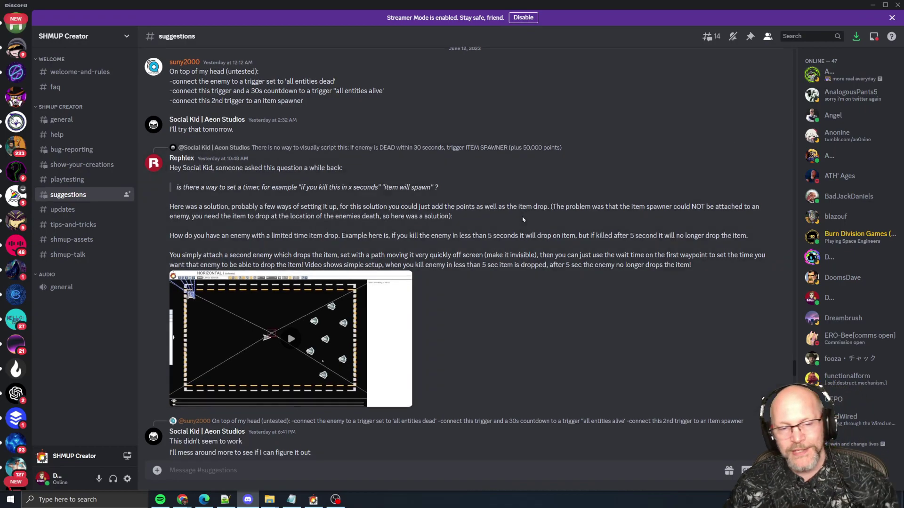
pyautogui.scroll(-8, 522, 217)
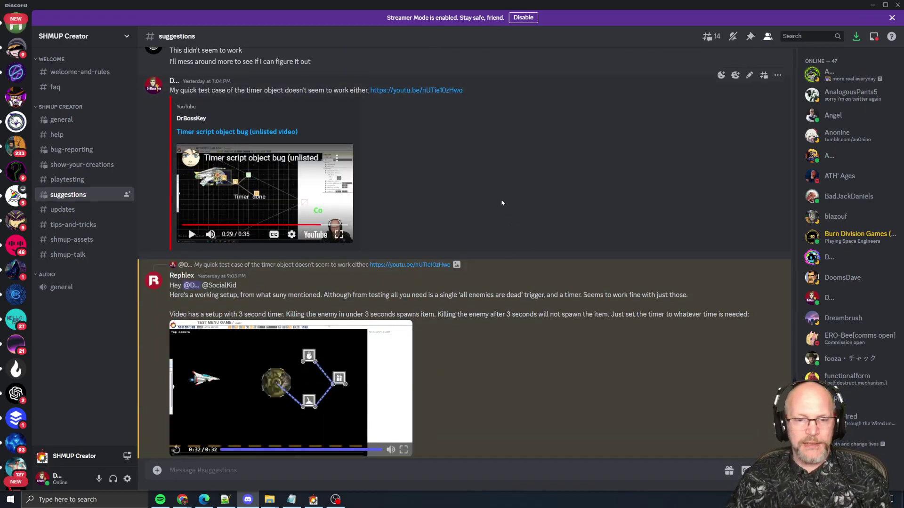
pyautogui.scroll(-3, 510, 282)
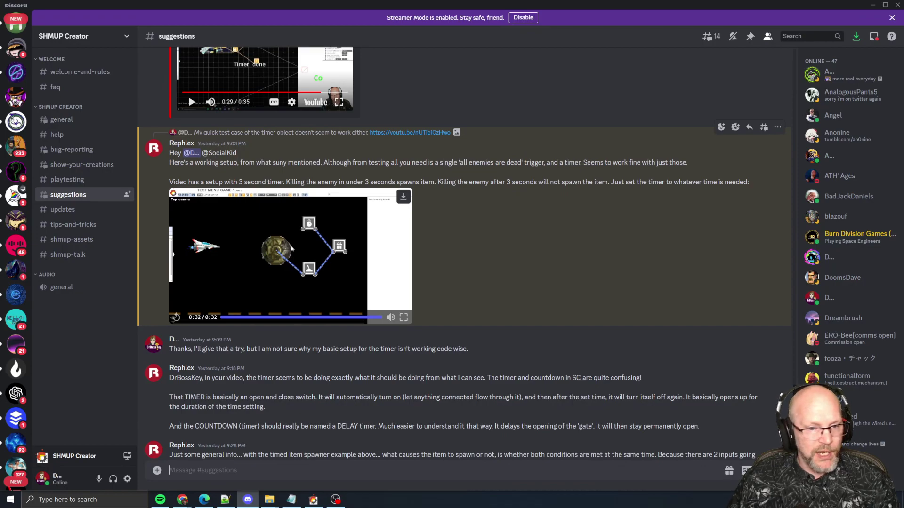
# - Read the message explaining how the TIMER and COUNTDOWN objects open and close the gate
pyautogui.scroll(-4, 475, 249)
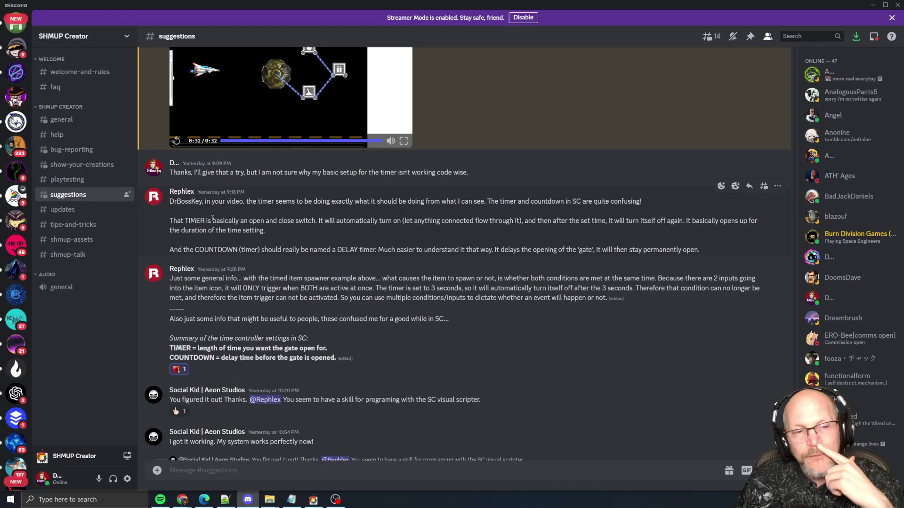
pyautogui.scroll(-1, 173, 177)
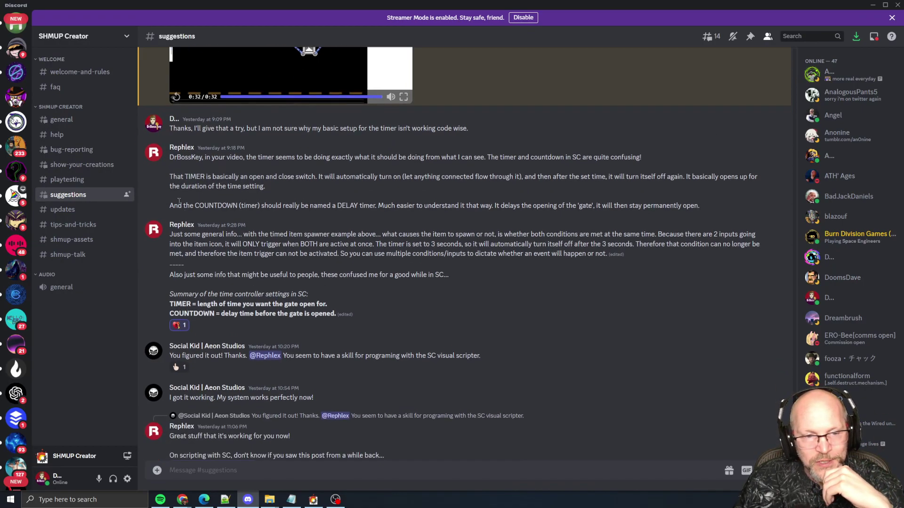
pyautogui.moveTo(173, 178); pyautogui.dragTo(407, 186)
pyautogui.click(307, 178)
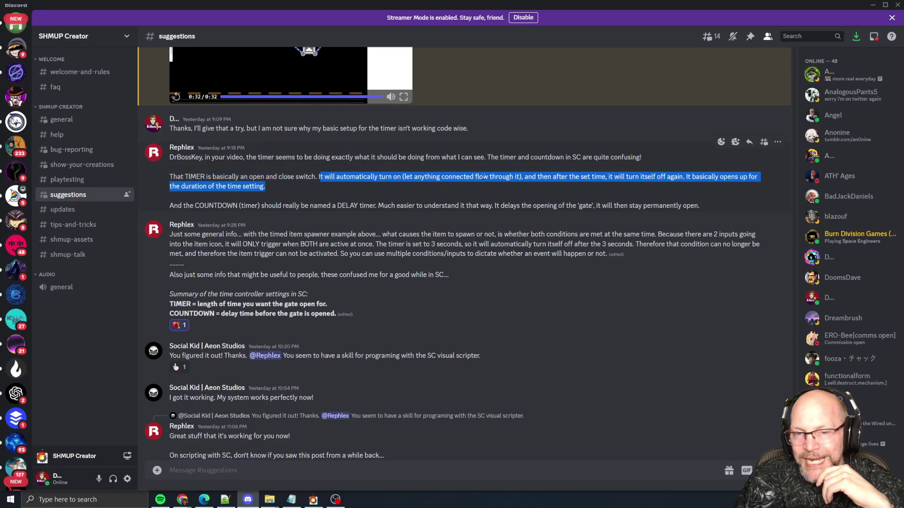
pyautogui.click(580, 187)
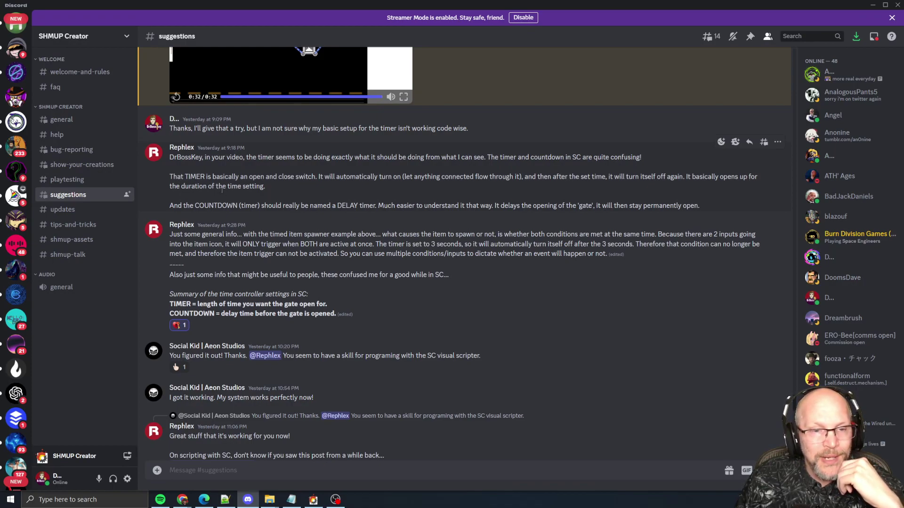
pyautogui.moveTo(240, 187)
pyautogui.mouseDown()
pyautogui.moveTo(184, 206)
pyautogui.moveTo(239, 187)
pyautogui.mouseUp()
pyautogui.moveTo(182, 206); pyautogui.dragTo(227, 206)
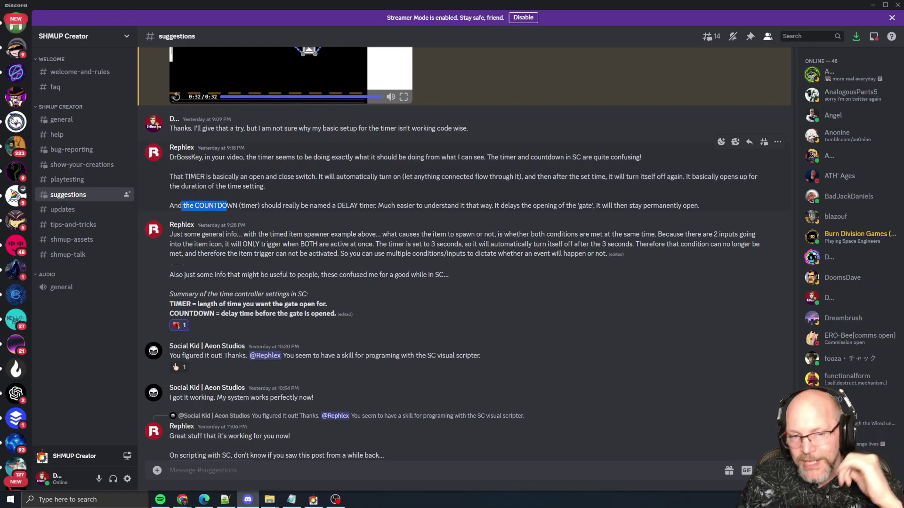
pyautogui.moveTo(384, 206); pyautogui.dragTo(452, 206)
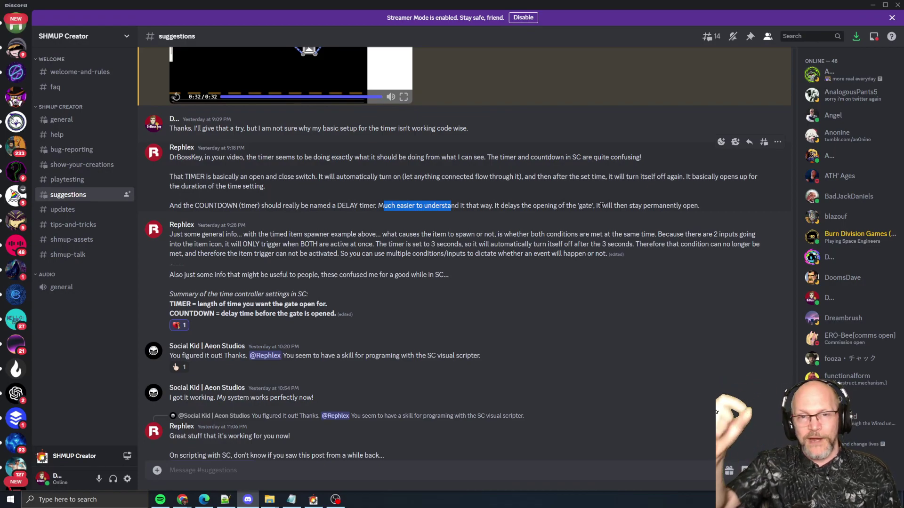
# - Switch to SHMUP Creator and inspect the upper timer's properties and the Timer object among the gameplay objects
pyautogui.hotkey('alt', 'Tab')
pyautogui.hotkey('alt', 'Tab')
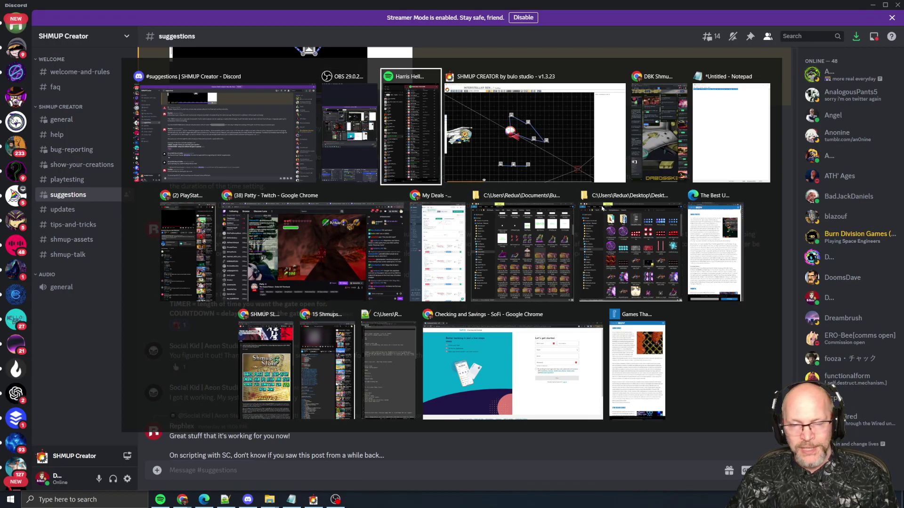
pyautogui.hotkey('alt', 'shift', 'Tab')
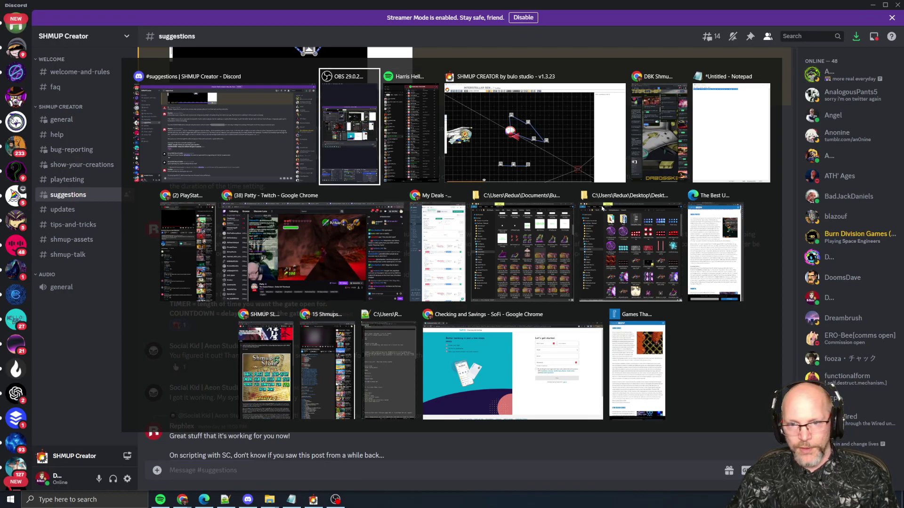
pyautogui.hotkey('alt', 'Tab')
pyautogui.hotkey('alt', 'Tab')
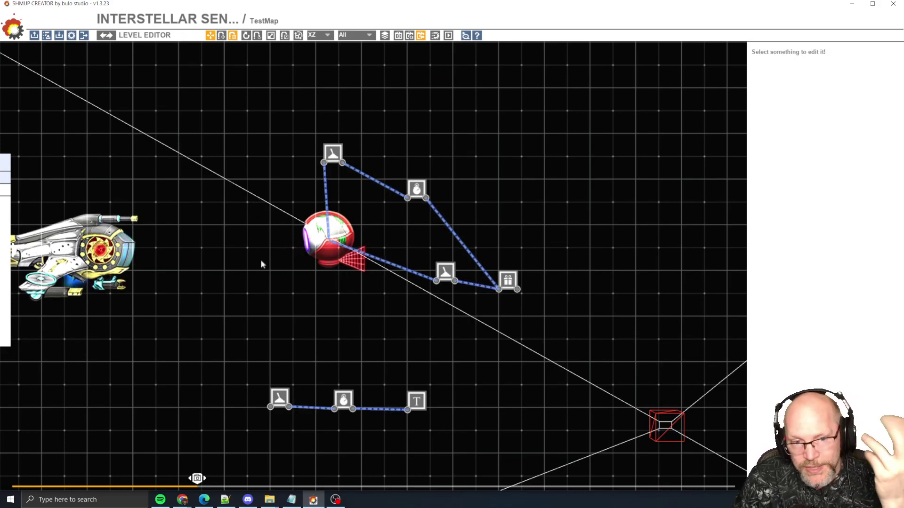
pyautogui.click(417, 189)
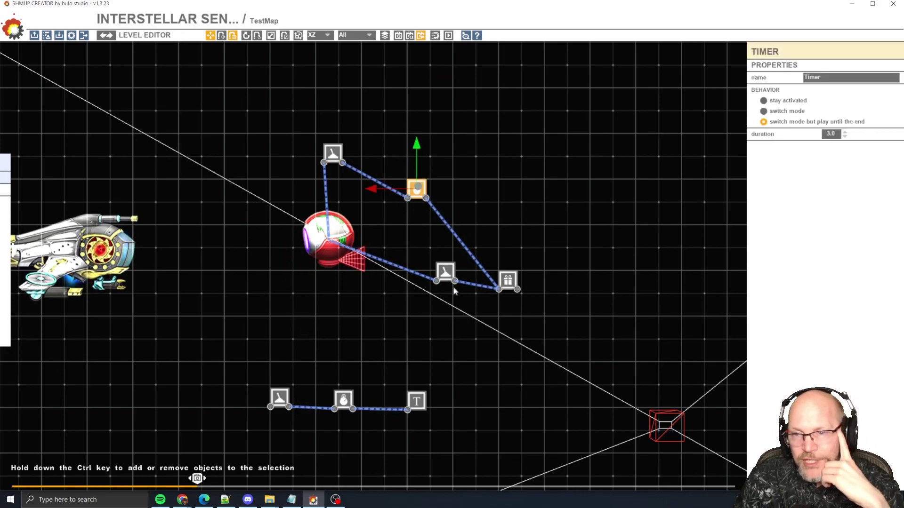
pyautogui.moveTo(4, 273)
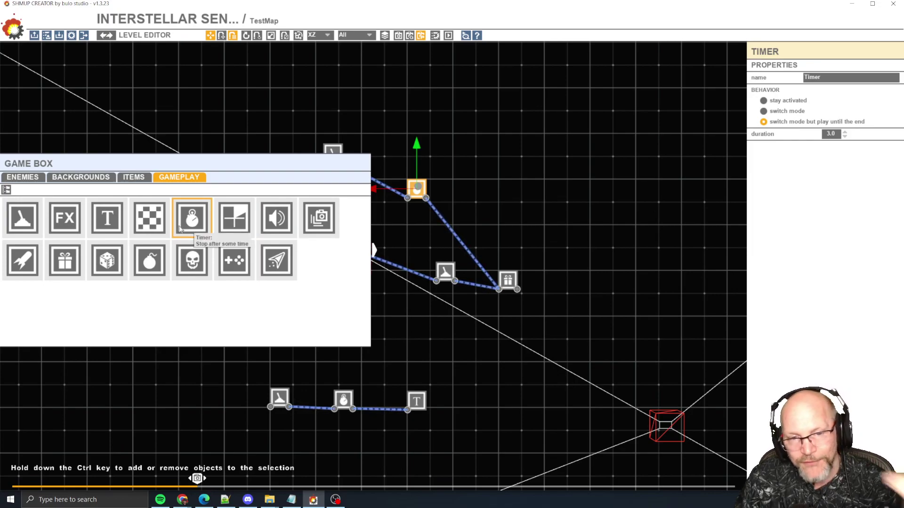
pyautogui.click(464, 141)
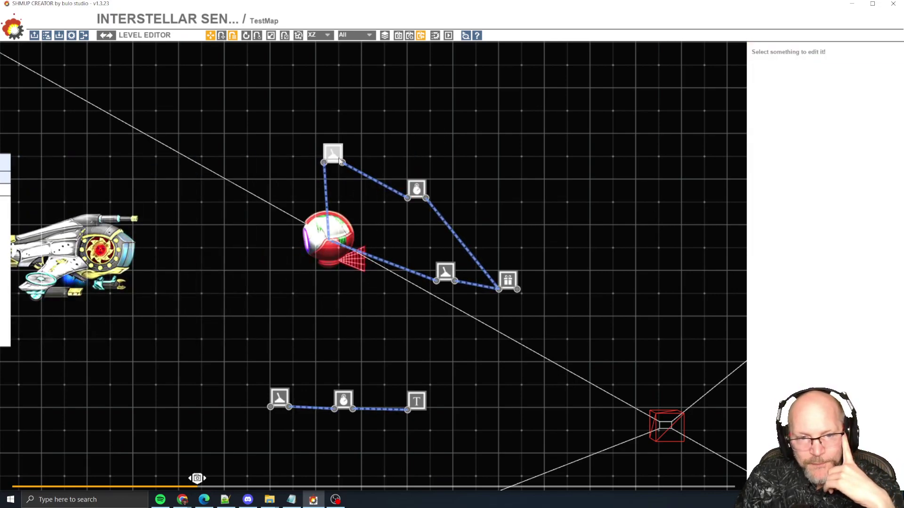
# - Examine the upper trigger's activation condition and the behavior and duration of the timer connected to it
pyautogui.click(335, 153)
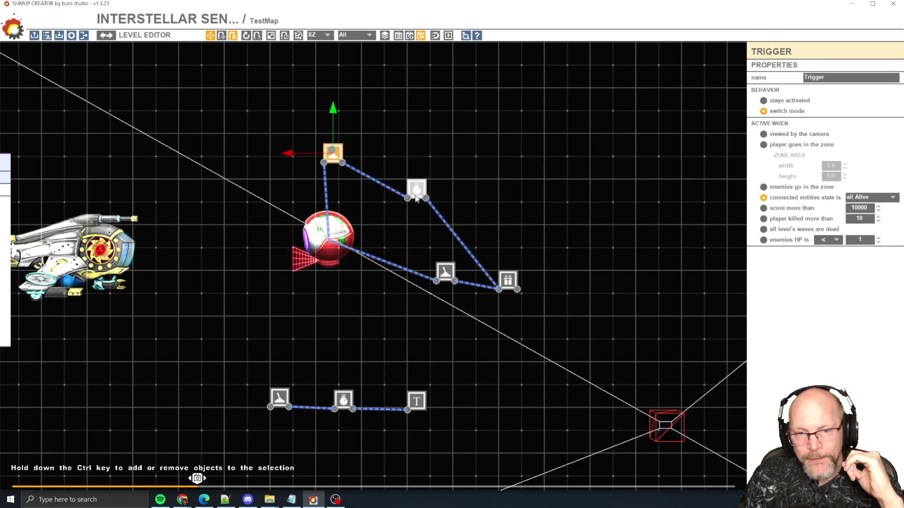
pyautogui.click(418, 191)
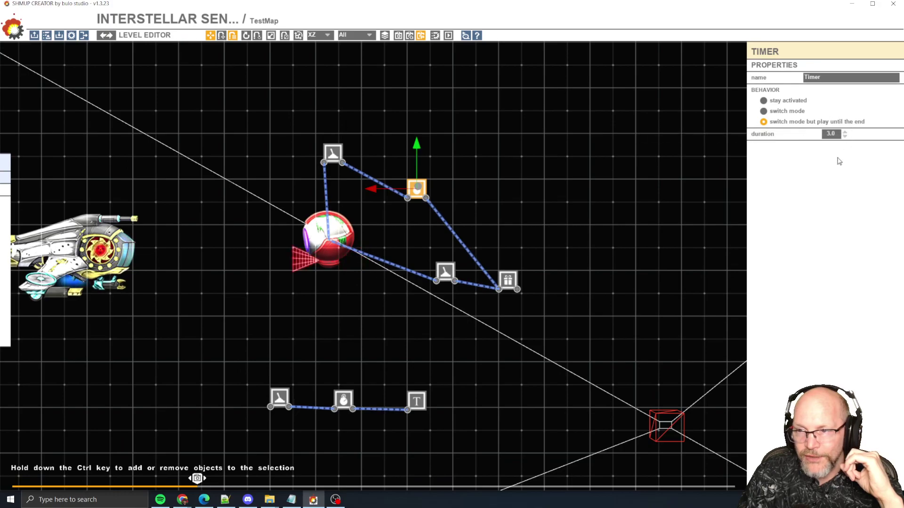
pyautogui.click(831, 134)
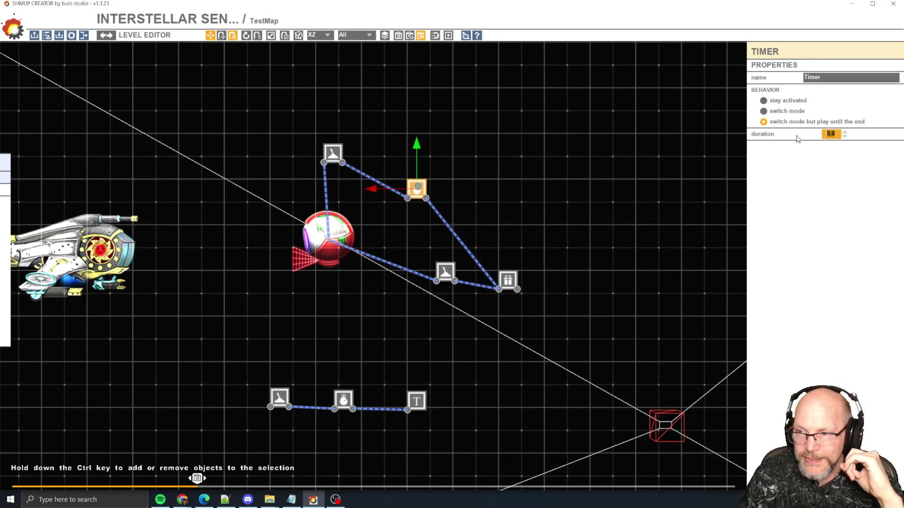
pyautogui.click(829, 198)
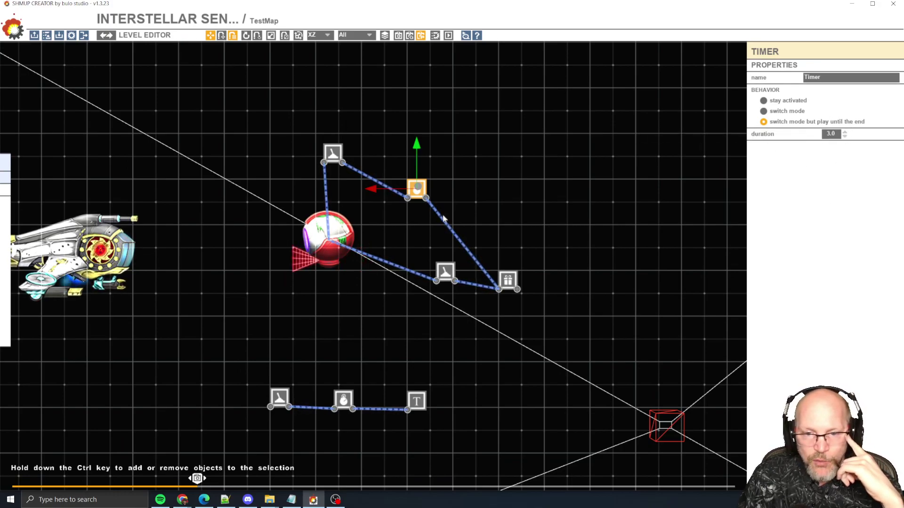
# - Move the item spawner up so it sits between the heights of the timer and the lower trigger
pyautogui.click(486, 264)
pyautogui.click(507, 282)
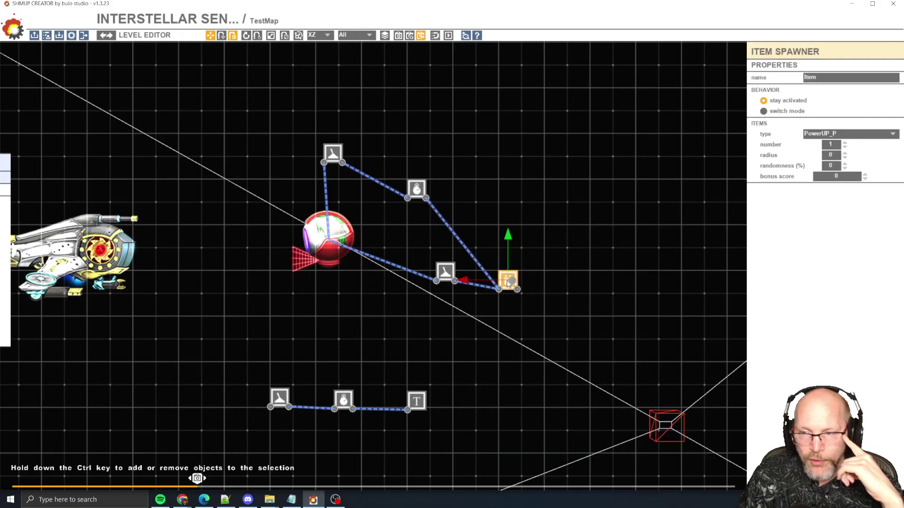
pyautogui.moveTo(504, 250); pyautogui.dragTo(508, 198)
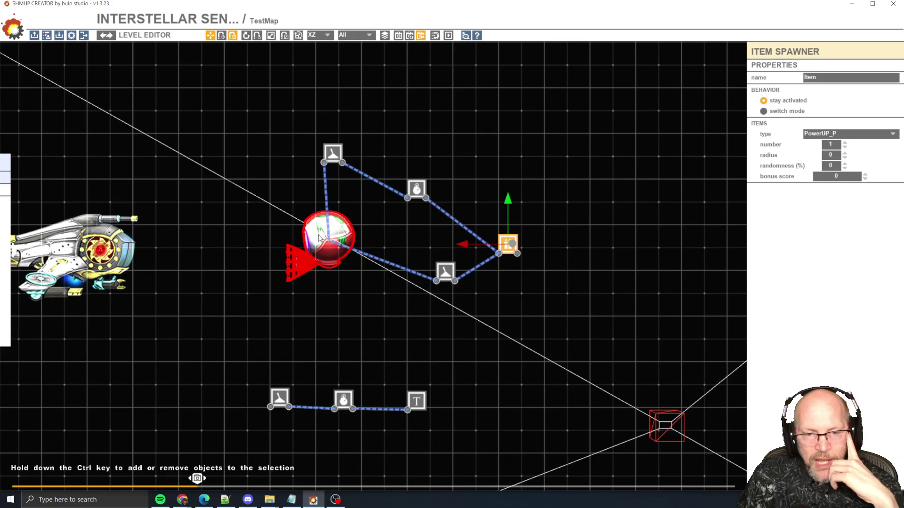
# - Inspect the lower trigger's settings, then playtest the level to check the item drop and return to editing
pyautogui.click(446, 272)
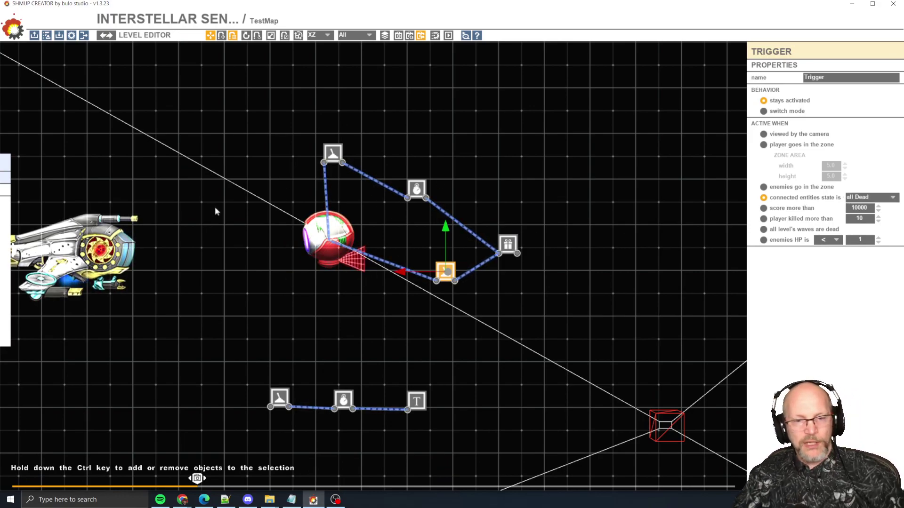
pyautogui.press('space')
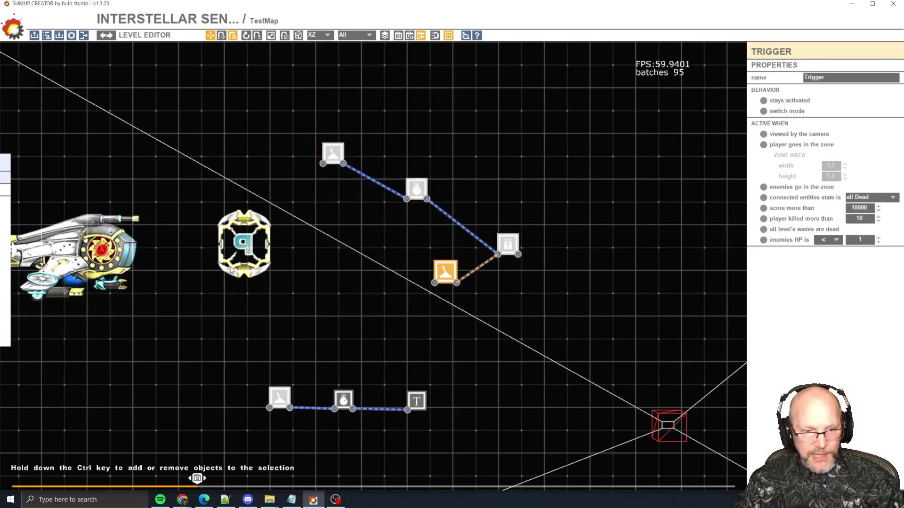
pyautogui.press('Escape')
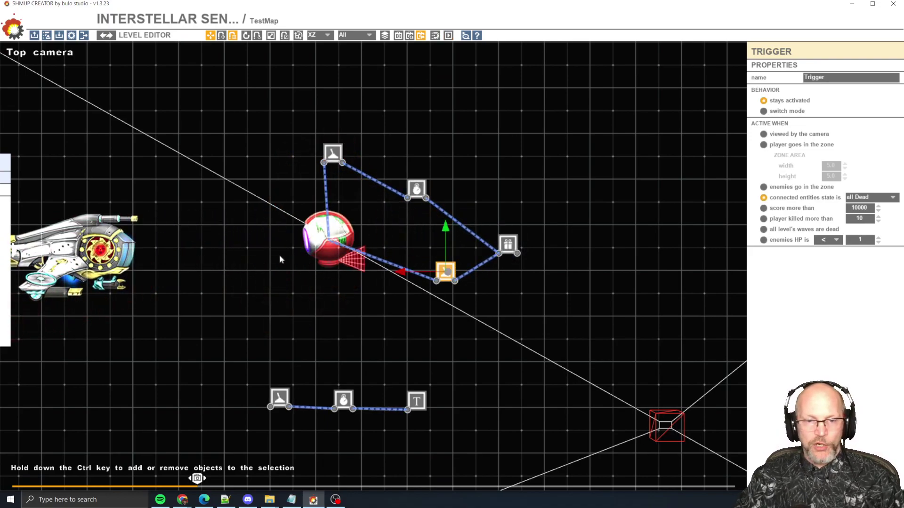
# - Move the upper timer closer to the item spawner, above the lower trigger, and select the item spawner
pyautogui.click(508, 243)
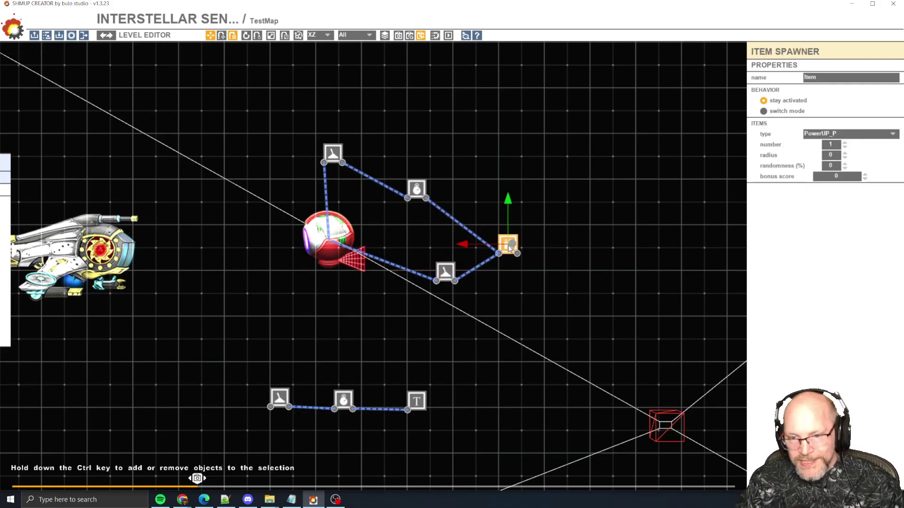
pyautogui.moveTo(417, 189); pyautogui.dragTo(453, 212)
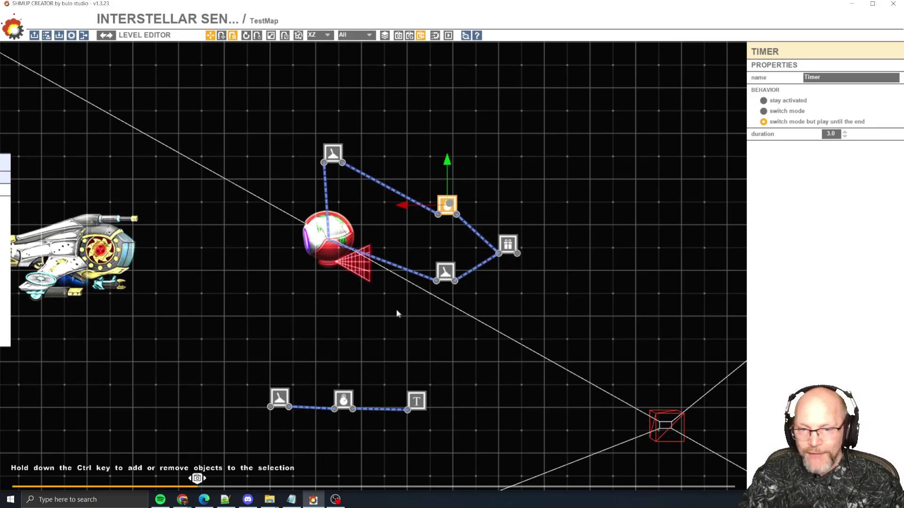
pyautogui.click(510, 244)
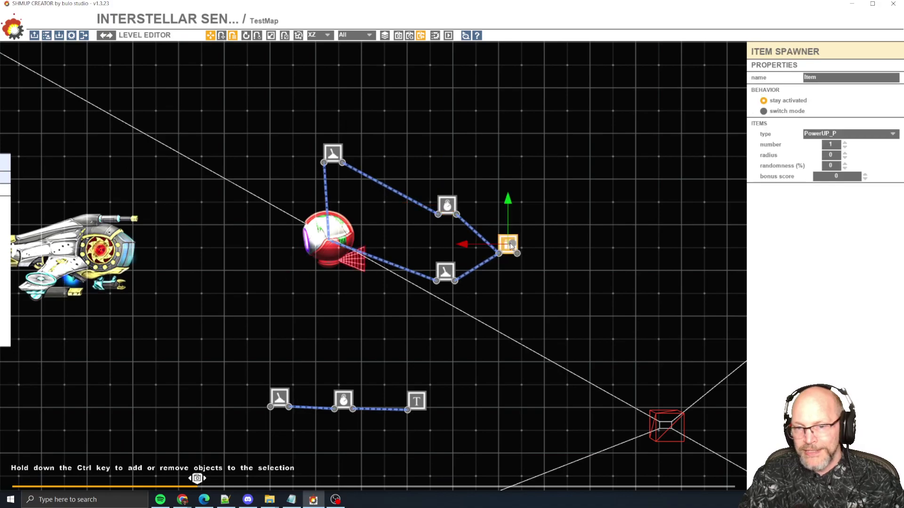